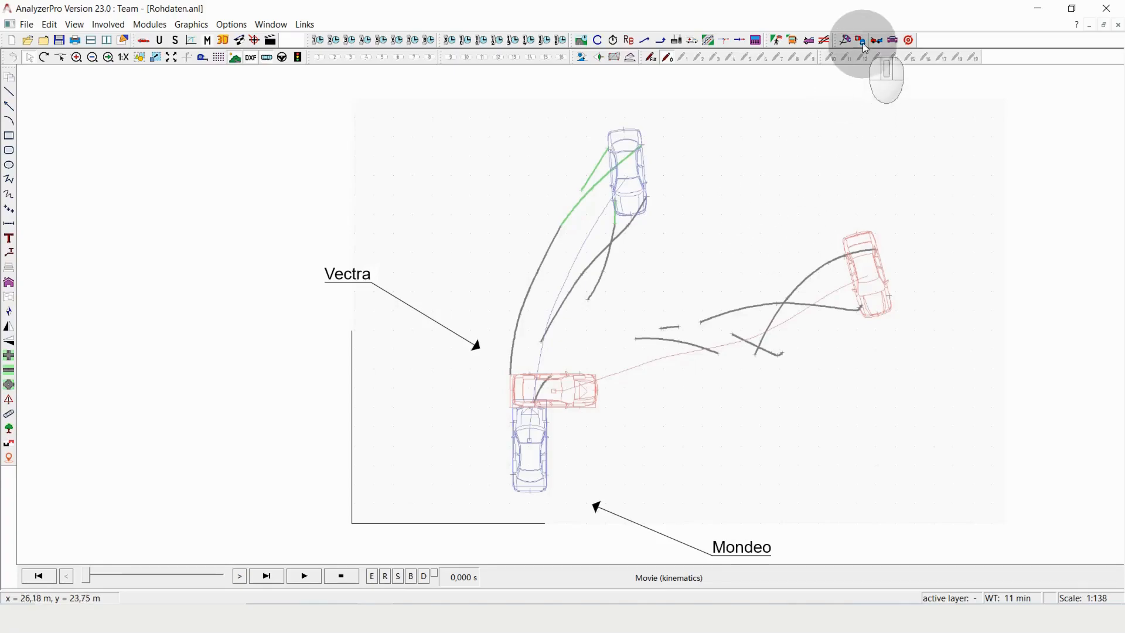
- Start the automated collision analysis for vehicles 1 and 2 and place the red vehicle on its sketched collision outline
left_click(912, 42)
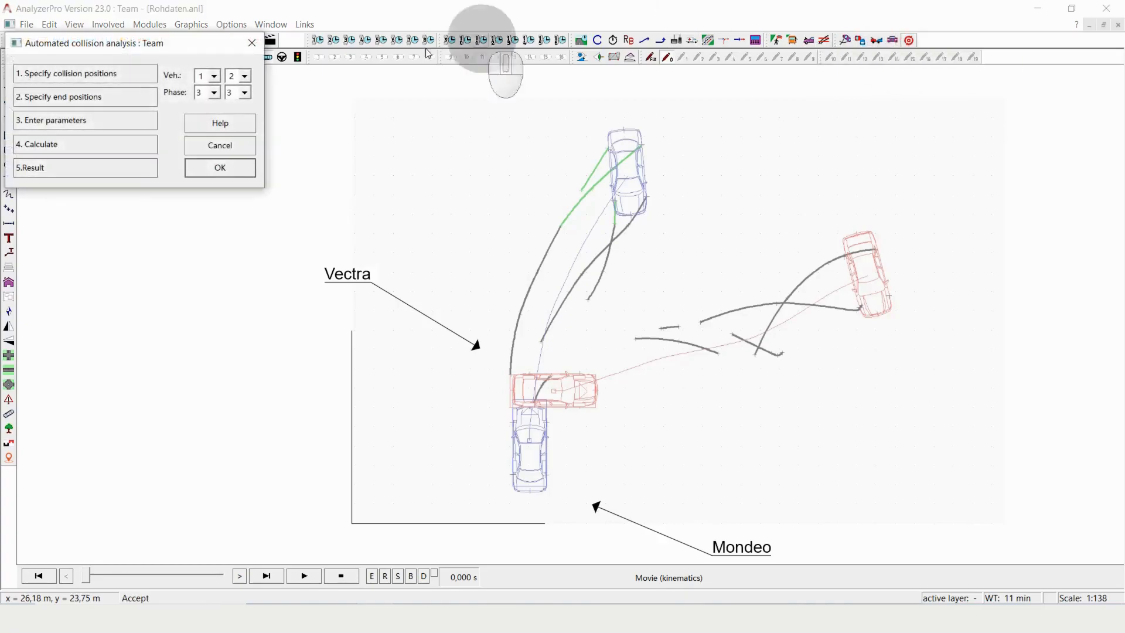
left_click_drag(153, 46, 199, 95)
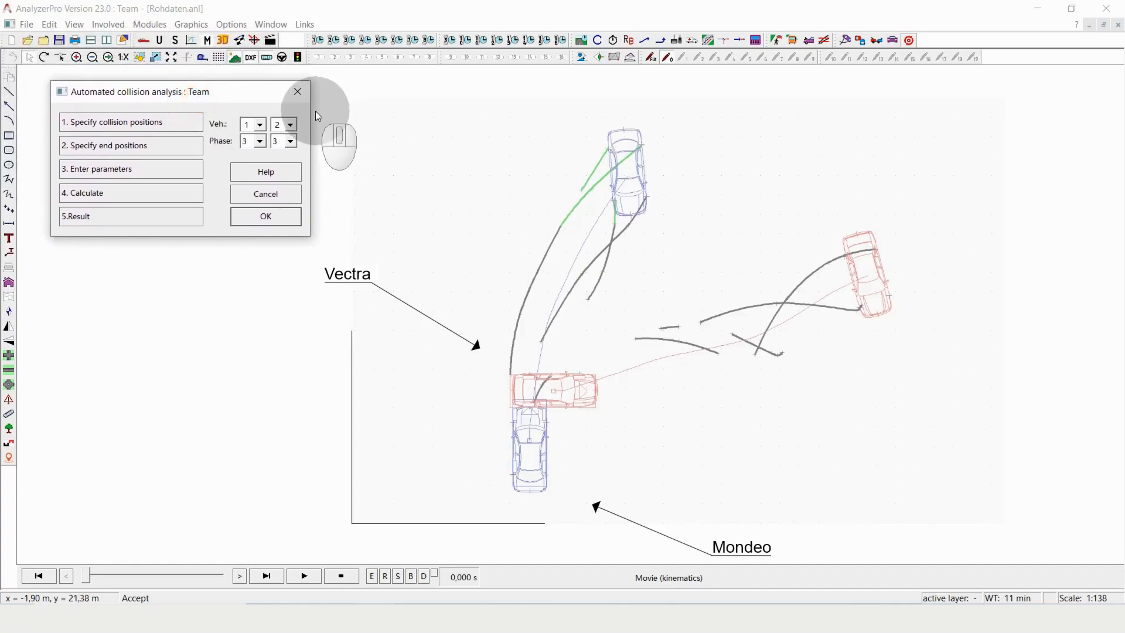
left_click(151, 123)
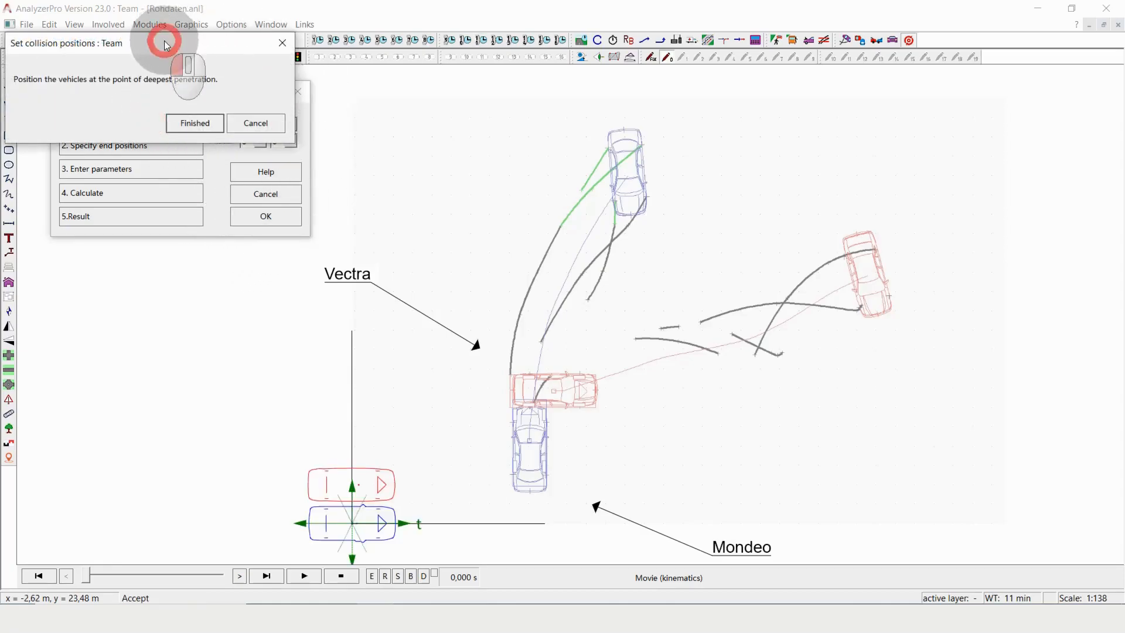
left_click_drag(163, 41, 174, 79)
left_click_drag(381, 482, 592, 393)
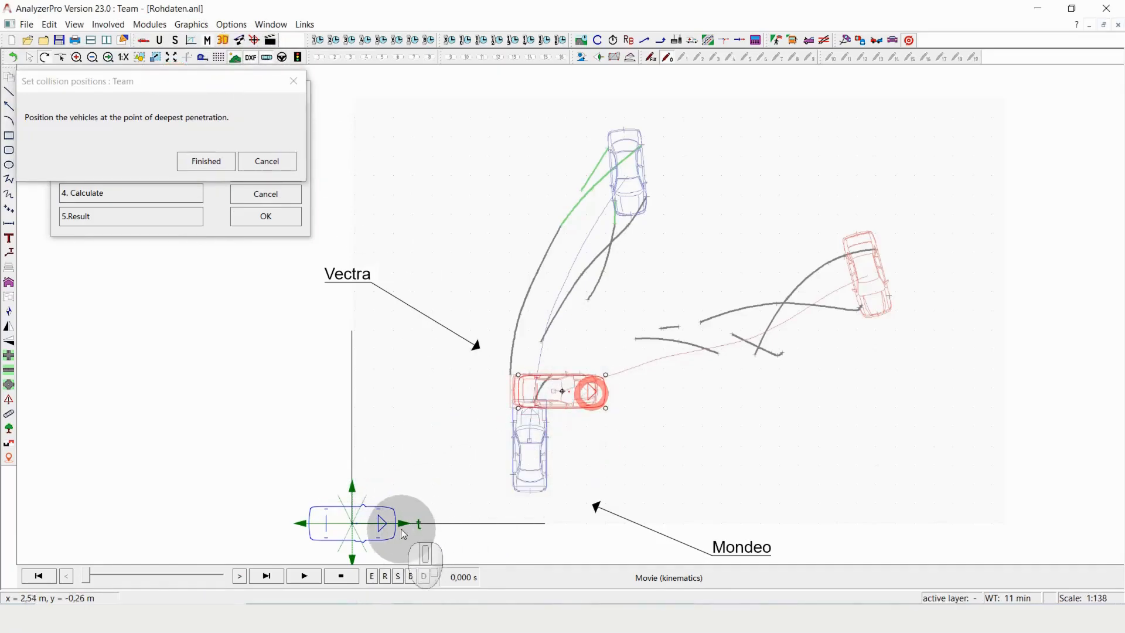
- Rotate the blue vehicle upward onto its collision outline against the red car's side, and accept both collision positions
left_click_drag(378, 522, 462, 403)
left_click_drag(498, 466, 524, 464)
scroll(559, 479, "up", 2)
scroll(559, 480, "up", 1)
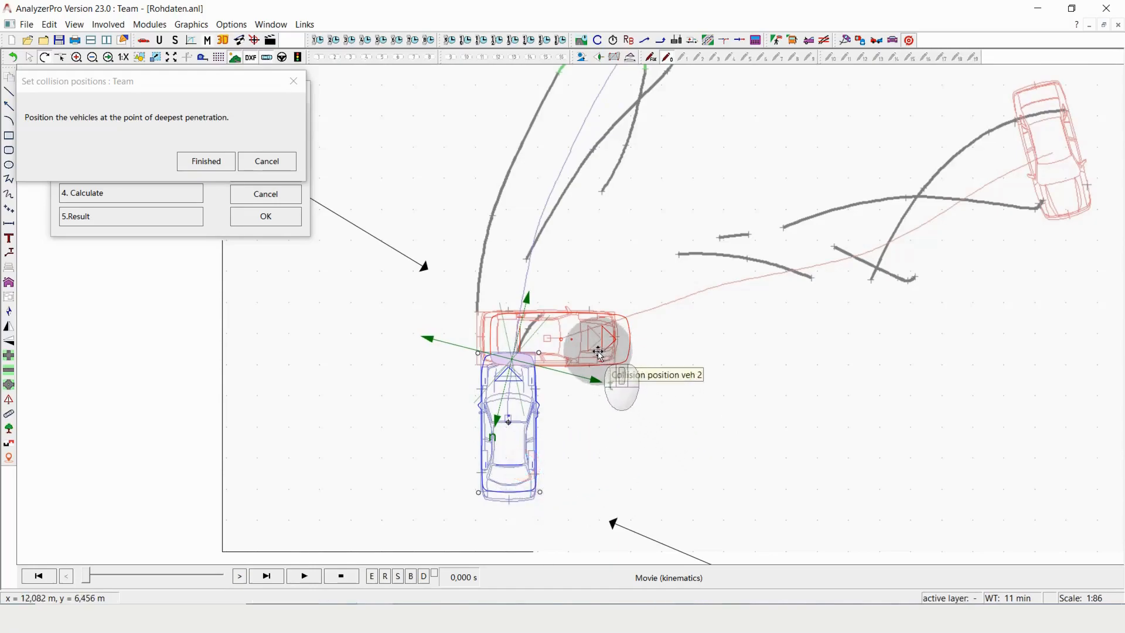
left_click_drag(601, 350, 601, 349)
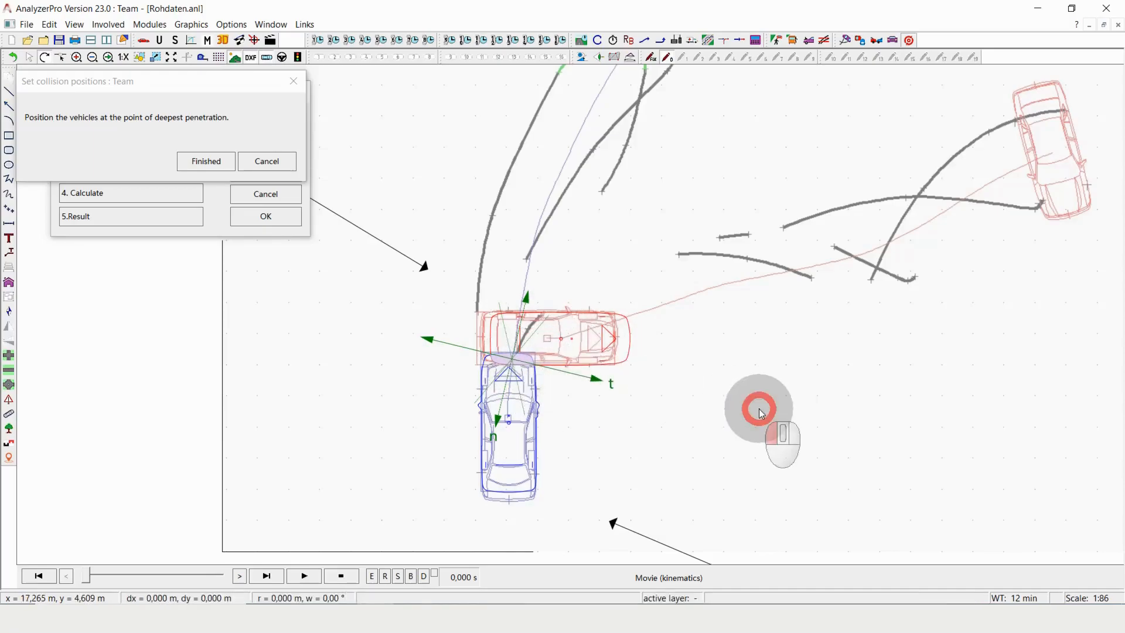
scroll(759, 415, "down", 1)
left_click(191, 159)
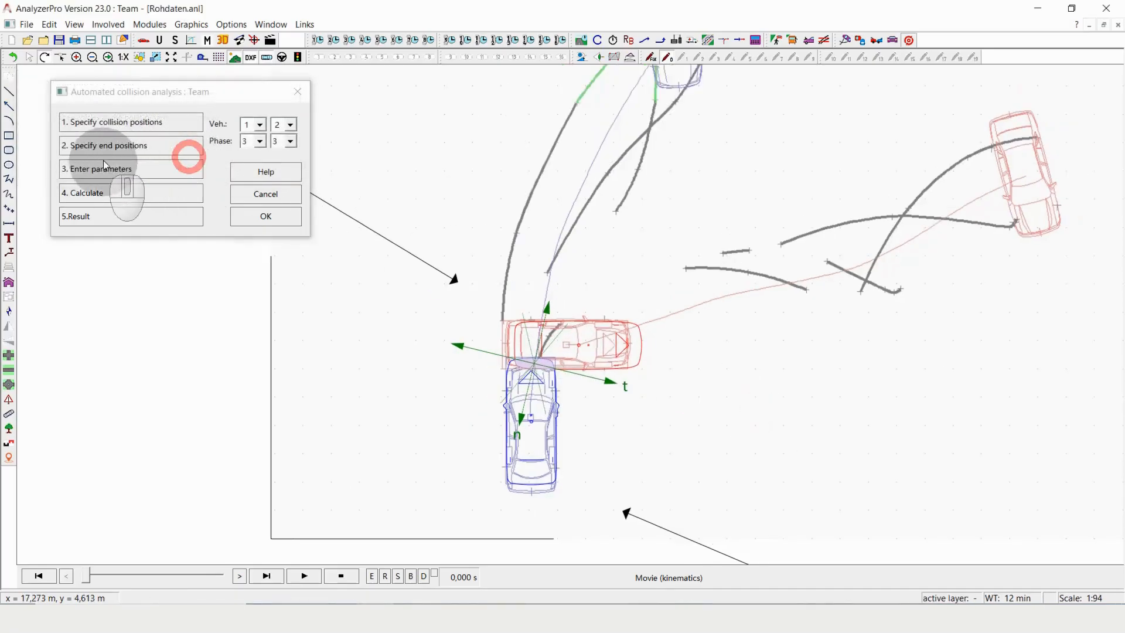
- Begin specifying end positions and place the red vehicle on its end outline, rotated with its front facing down
left_click(104, 146)
left_click_drag(294, 477, 960, 277)
left_click_drag(929, 238, 1039, 194)
left_click_drag(1021, 241, 1025, 204)
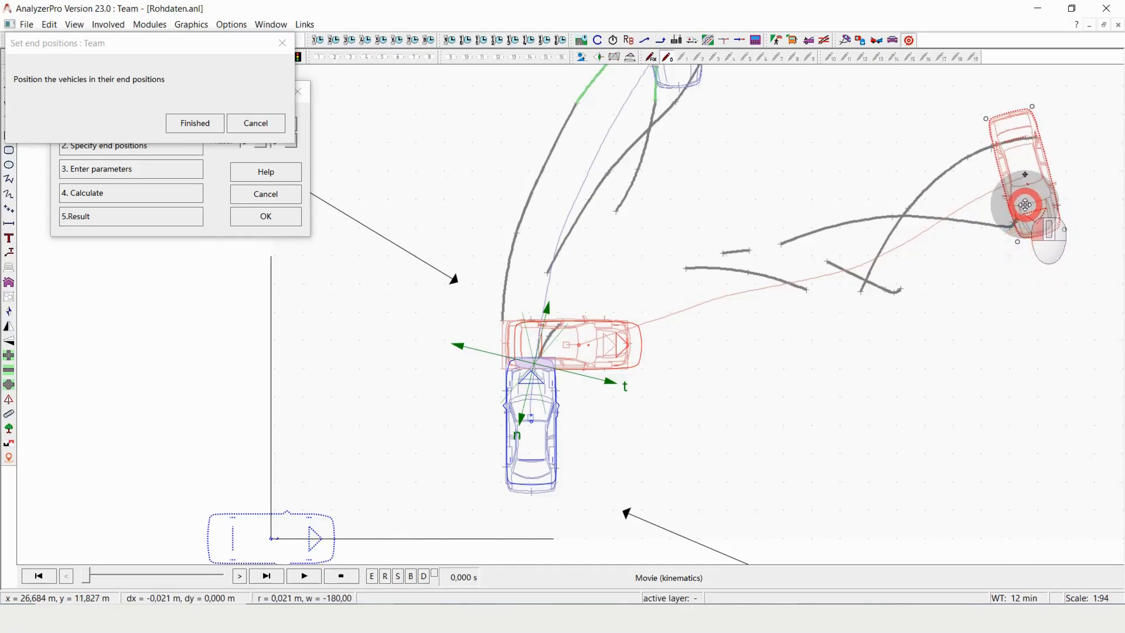
- Place the blue vehicle on its end outline above the collision point, front facing down, and accept the end positions
left_click_drag(329, 535, 711, 170)
scroll(756, 263, "down", 3)
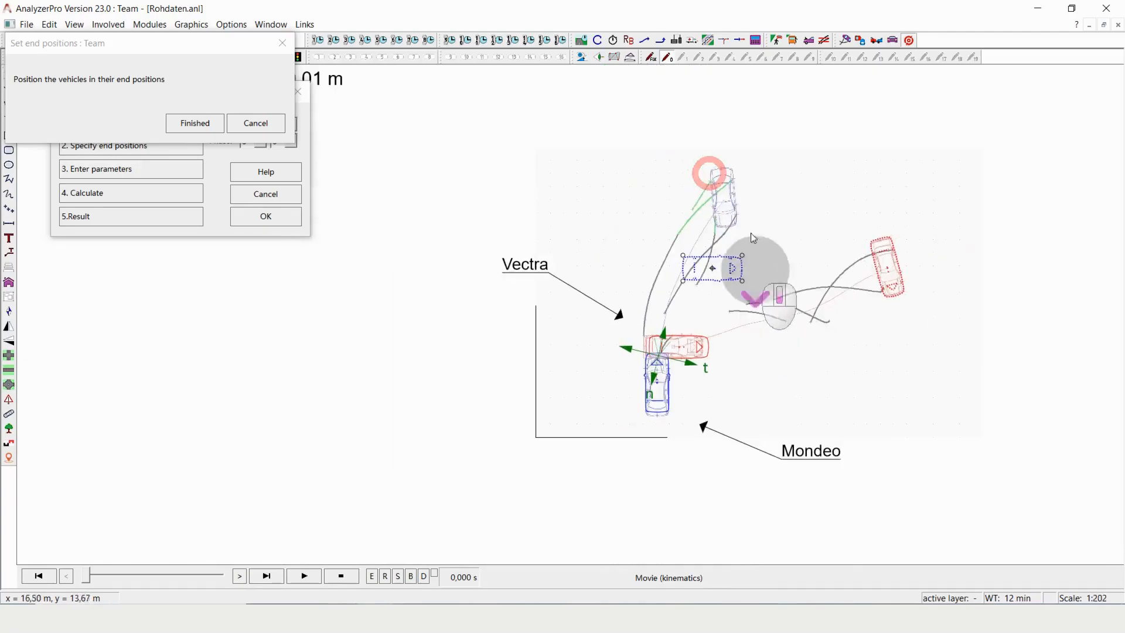
scroll(756, 262, "up", 3)
left_click_drag(694, 334, 667, 400)
left_click_drag(643, 358, 665, 237)
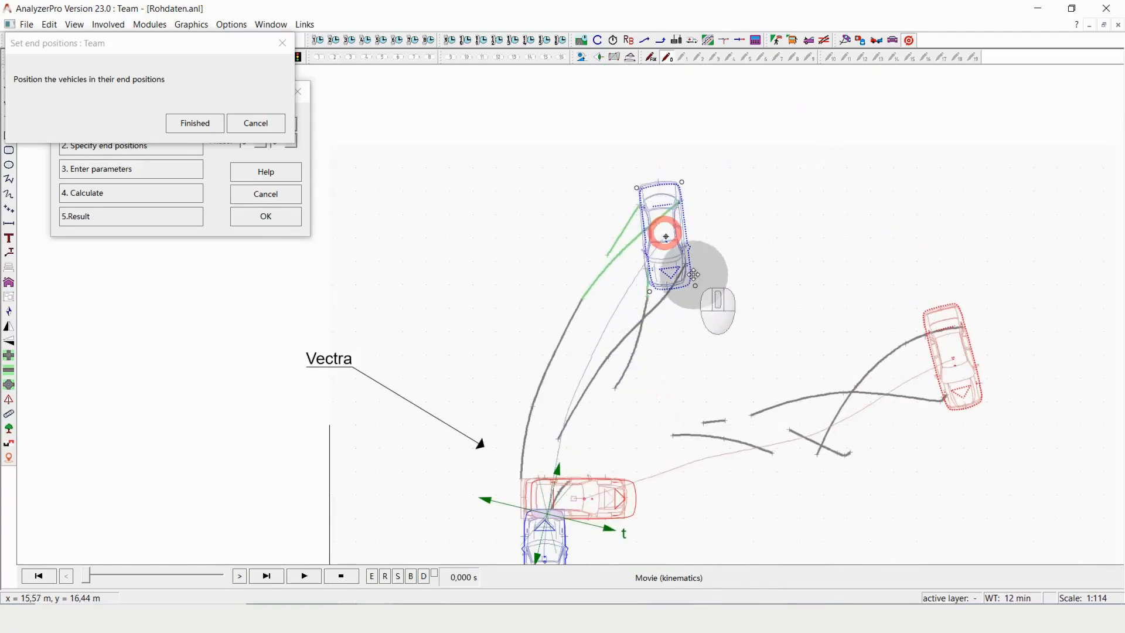
left_click_drag(695, 286, 670, 259)
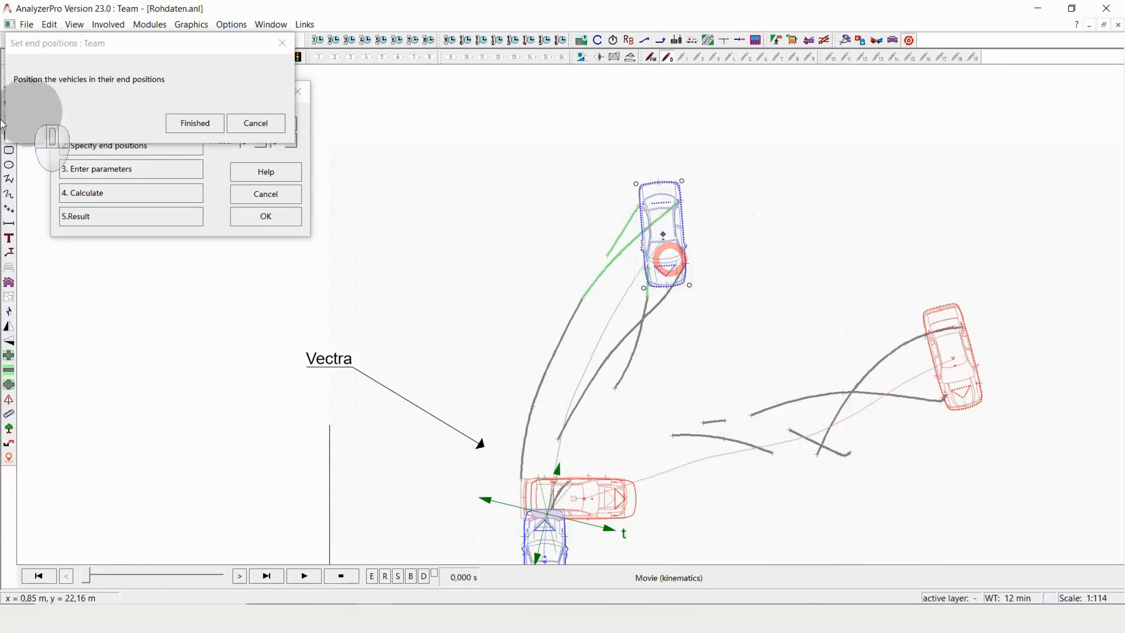
left_click(188, 124)
- Accept the preset optimization parameters for both vehicles and run the collision calculation
left_click(117, 171)
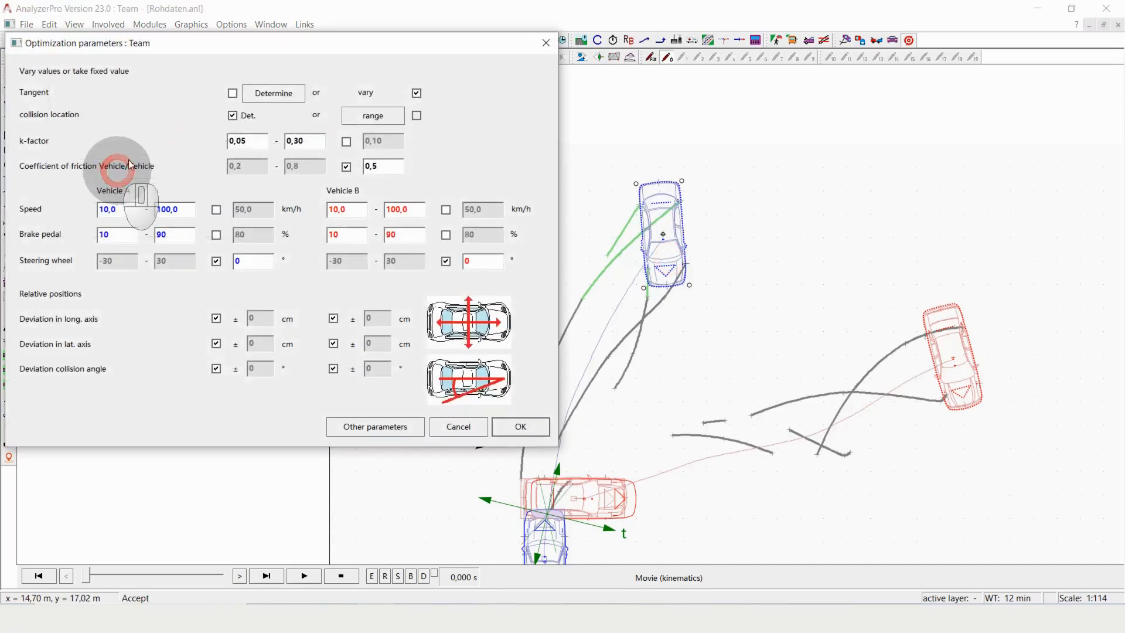
left_click_drag(284, 42, 314, 57)
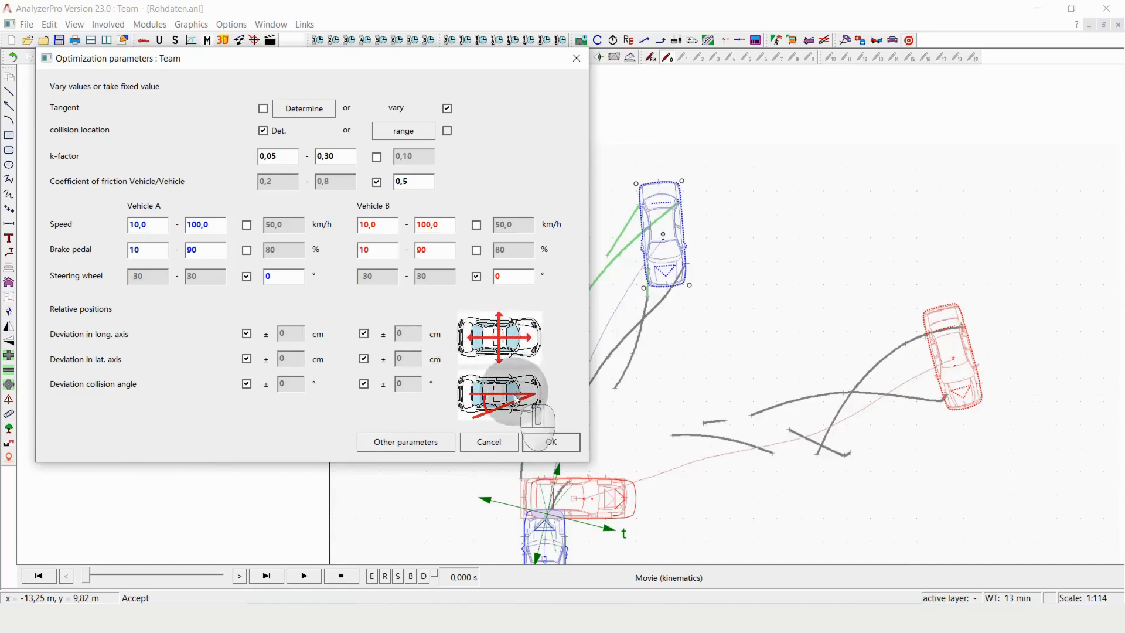
left_click(551, 443)
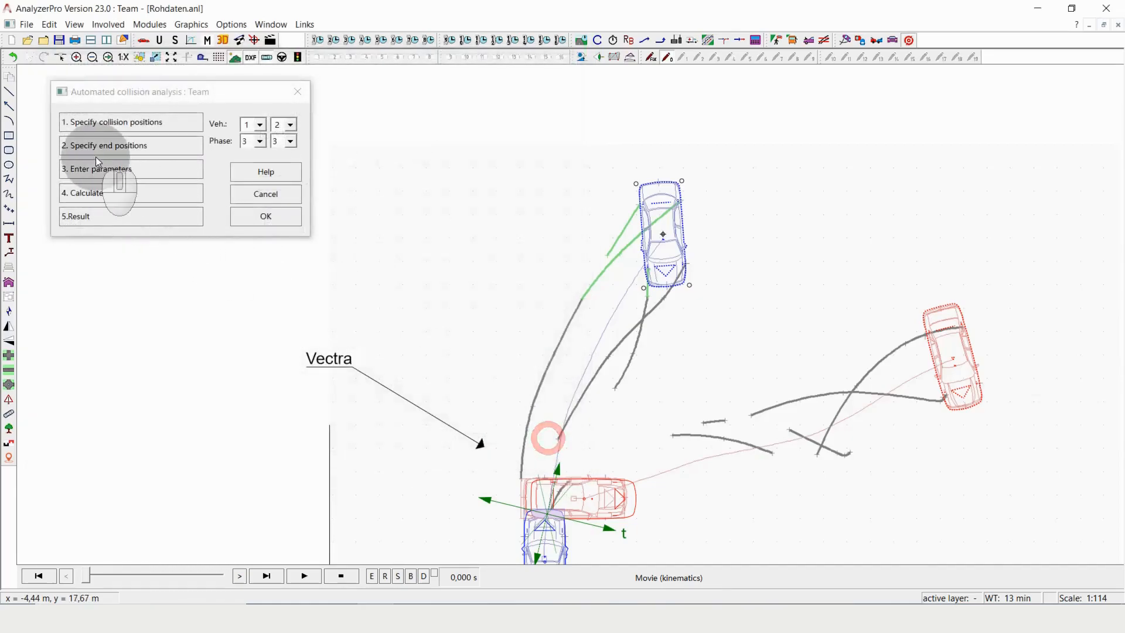
left_click(115, 197)
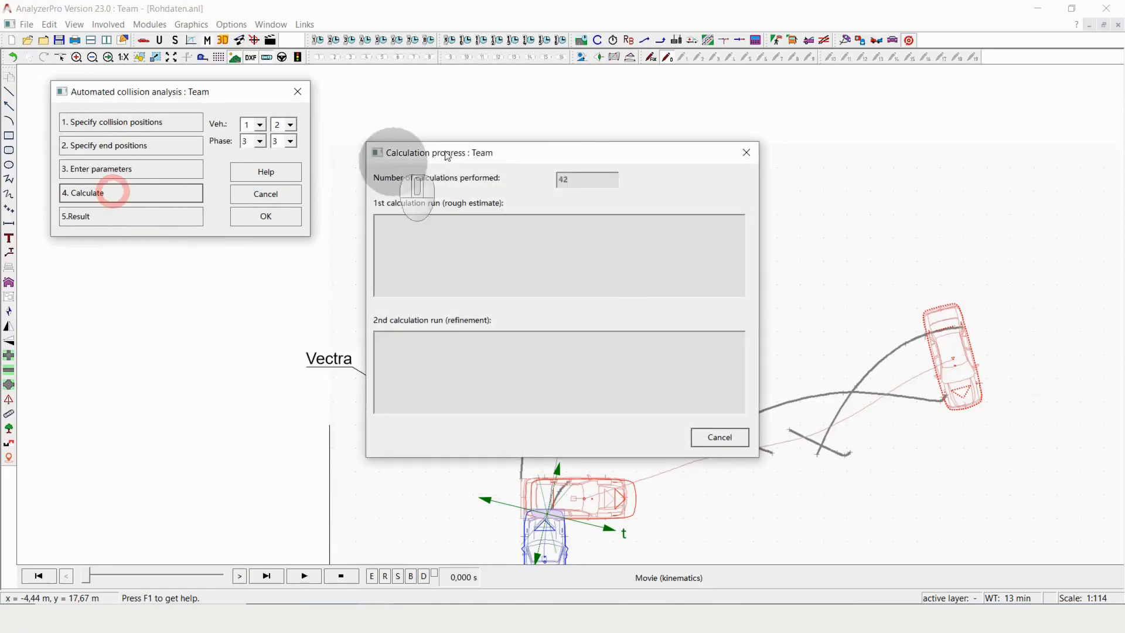
left_click_drag(553, 161, 298, 128)
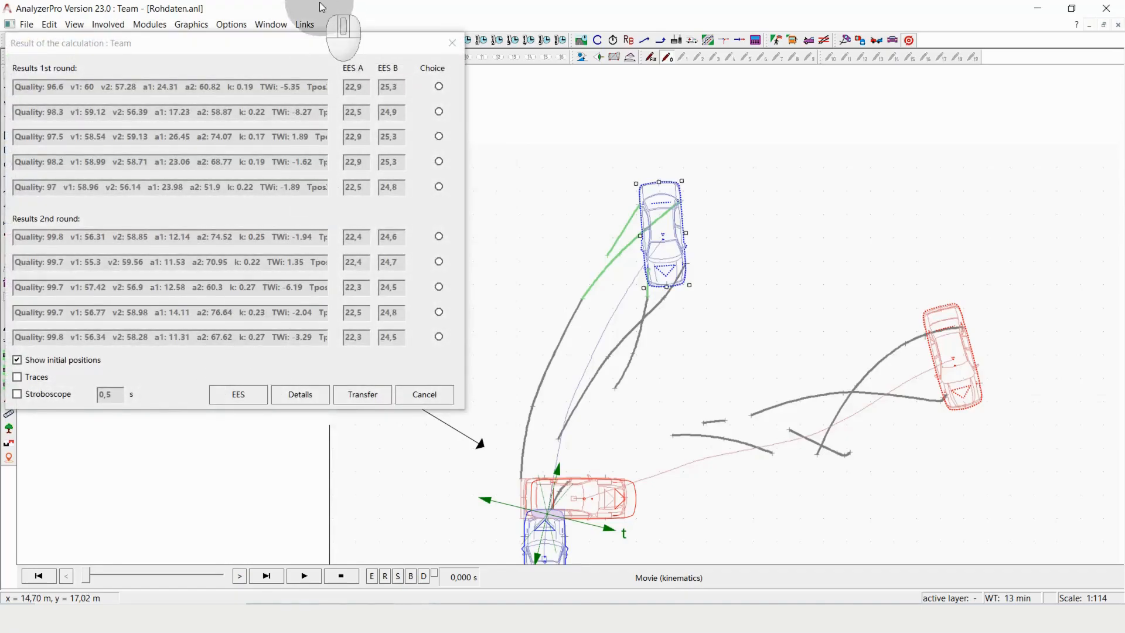
- Compare the second-round results, choose the fourth one, transfer it to the drawing, and close the collision analysis
left_click_drag(290, 49, 323, 48)
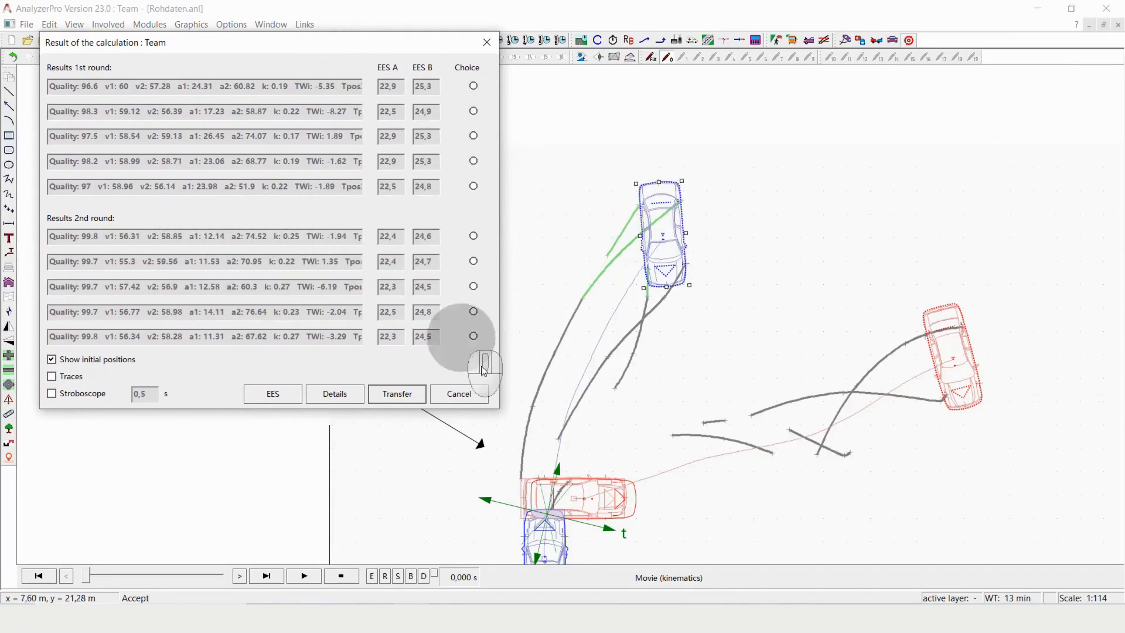
left_click(474, 237)
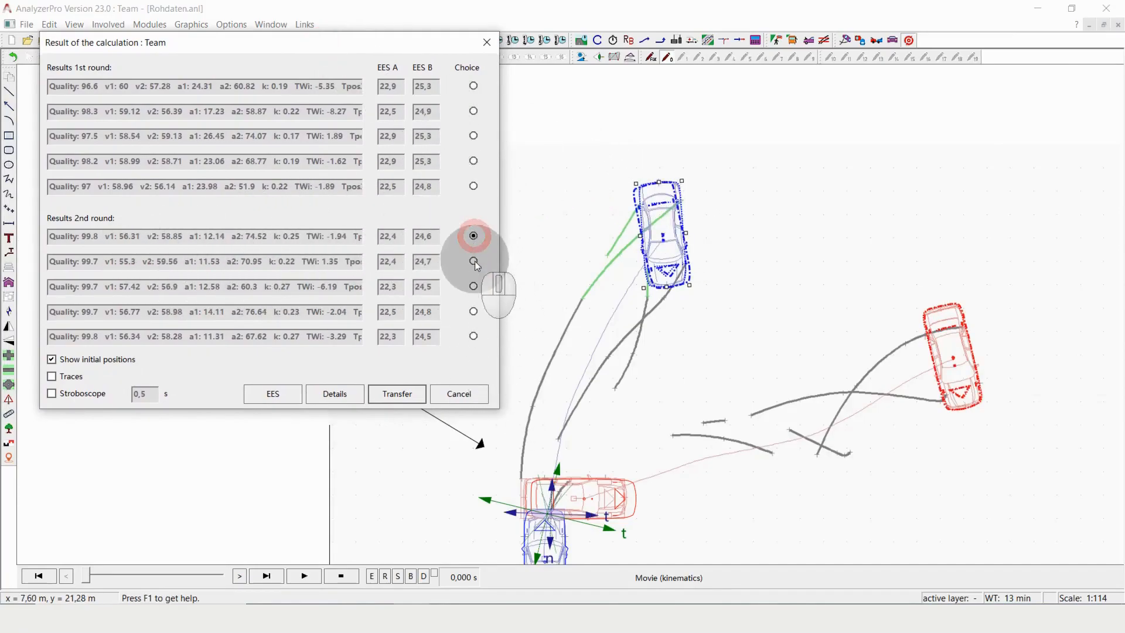
left_click(475, 264)
left_click(473, 286)
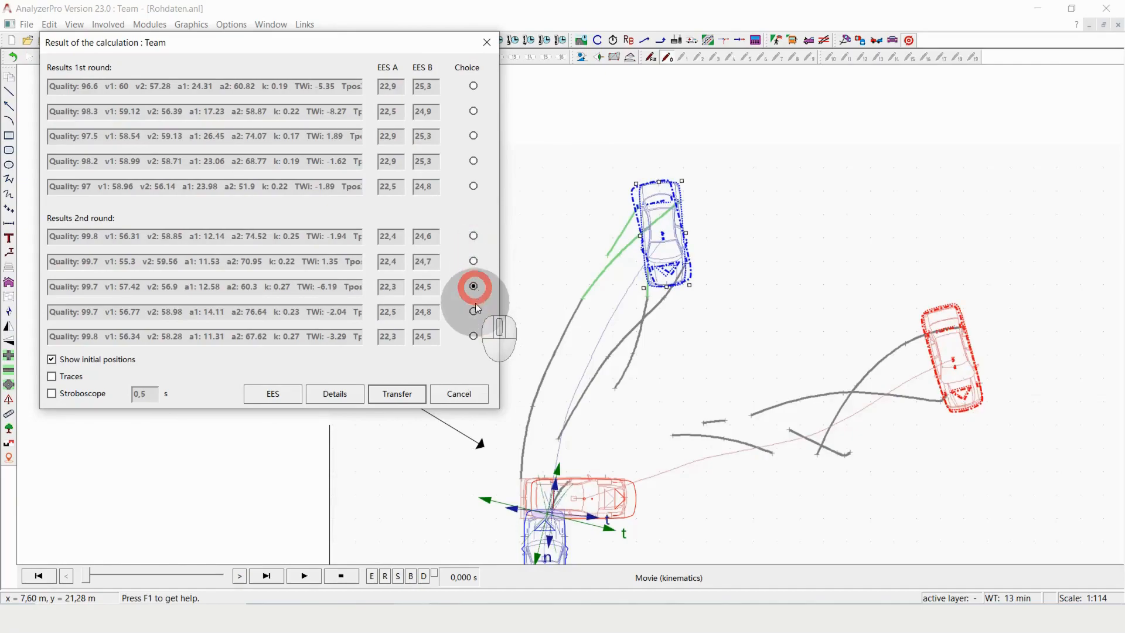
left_click(474, 311)
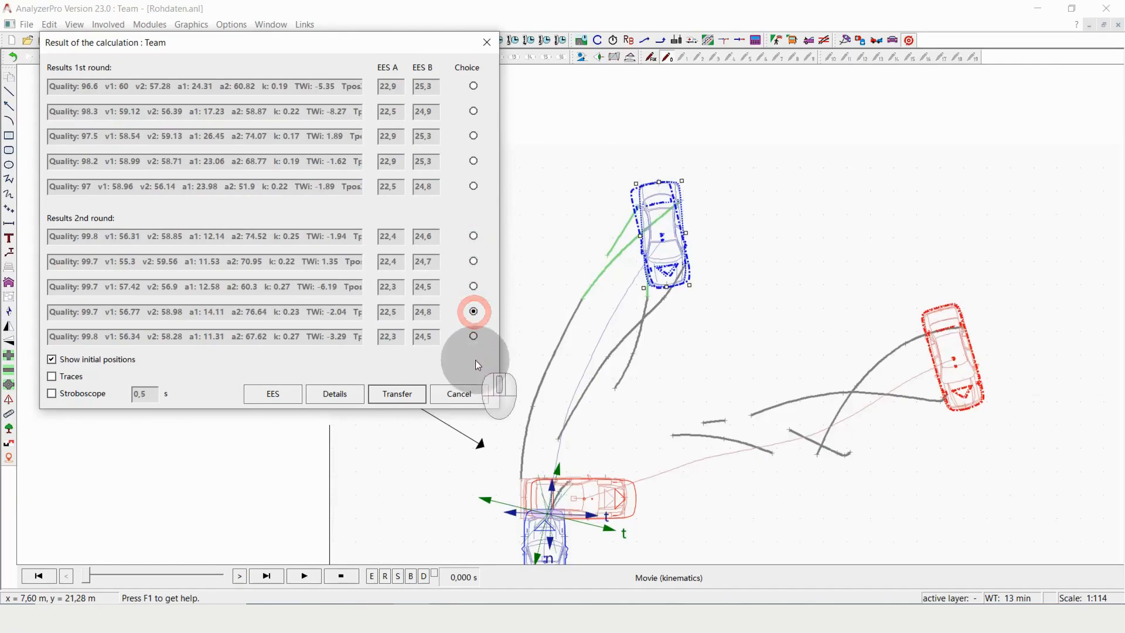
left_click(474, 336)
left_click(473, 312)
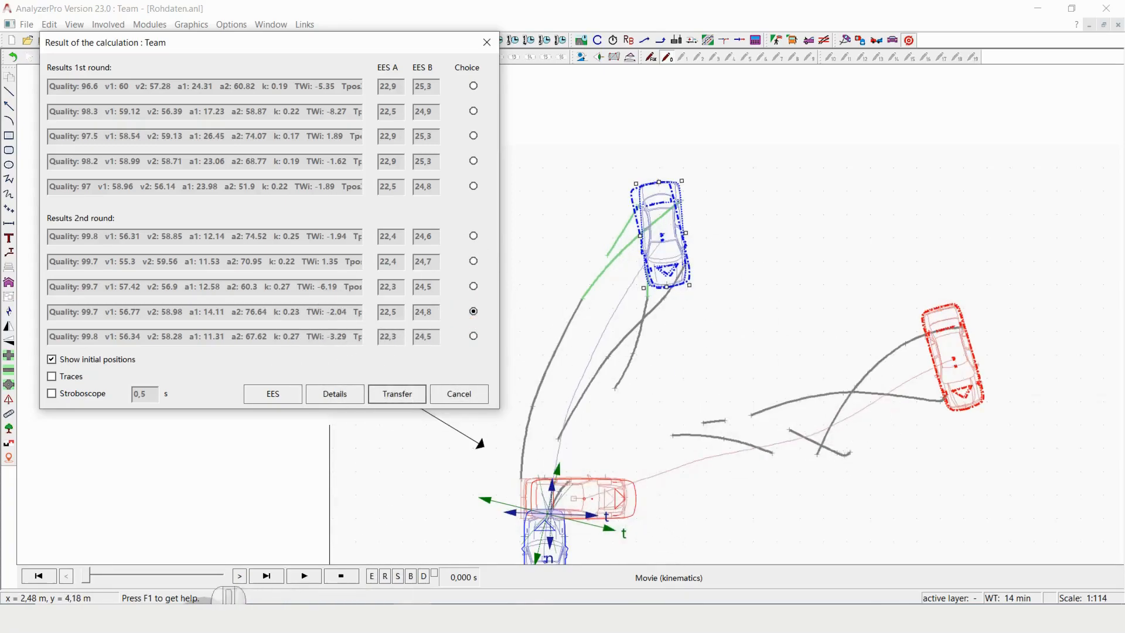
left_click(405, 394)
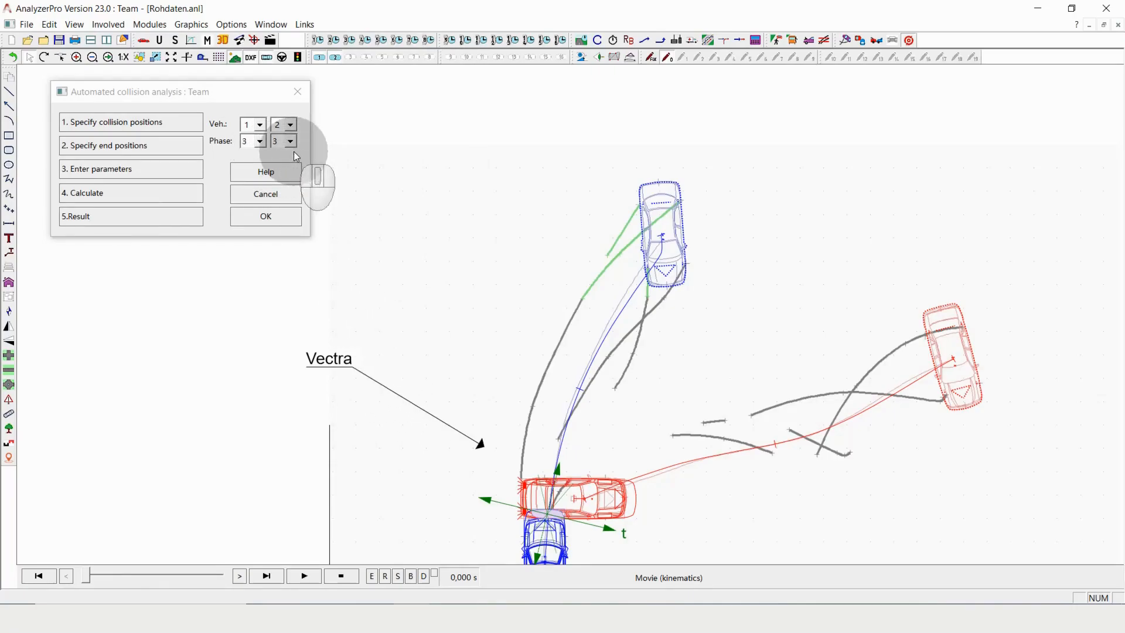
left_click(298, 93)
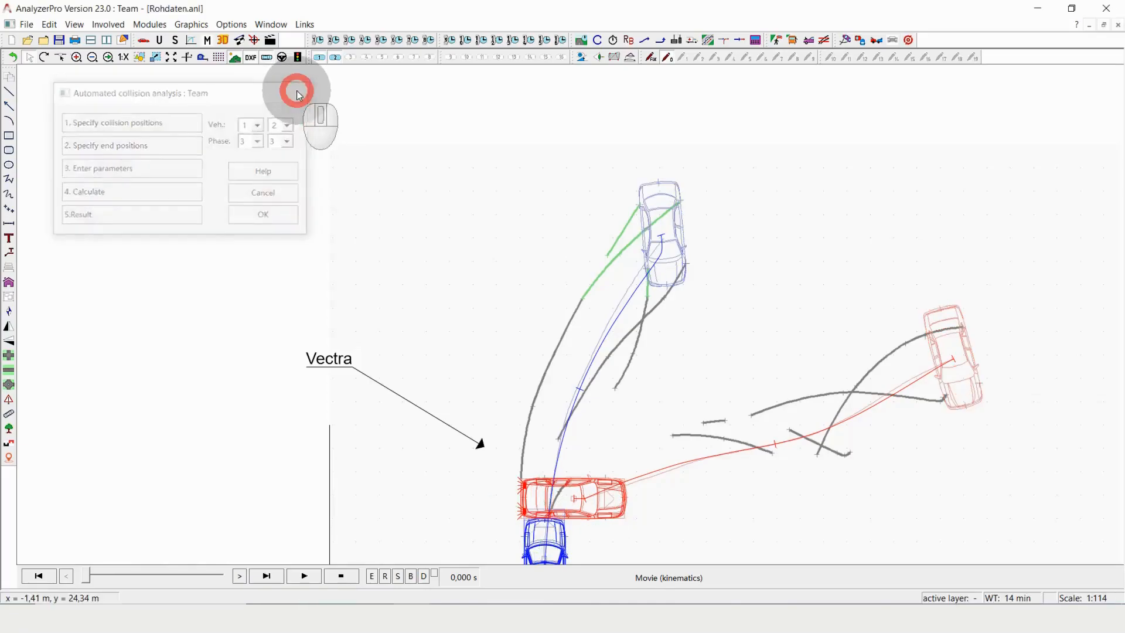
- Review vehicle 1's distance-time data, play the kinematics movie, and compare the vehicles' final positions with the tyre marks
left_click(667, 57)
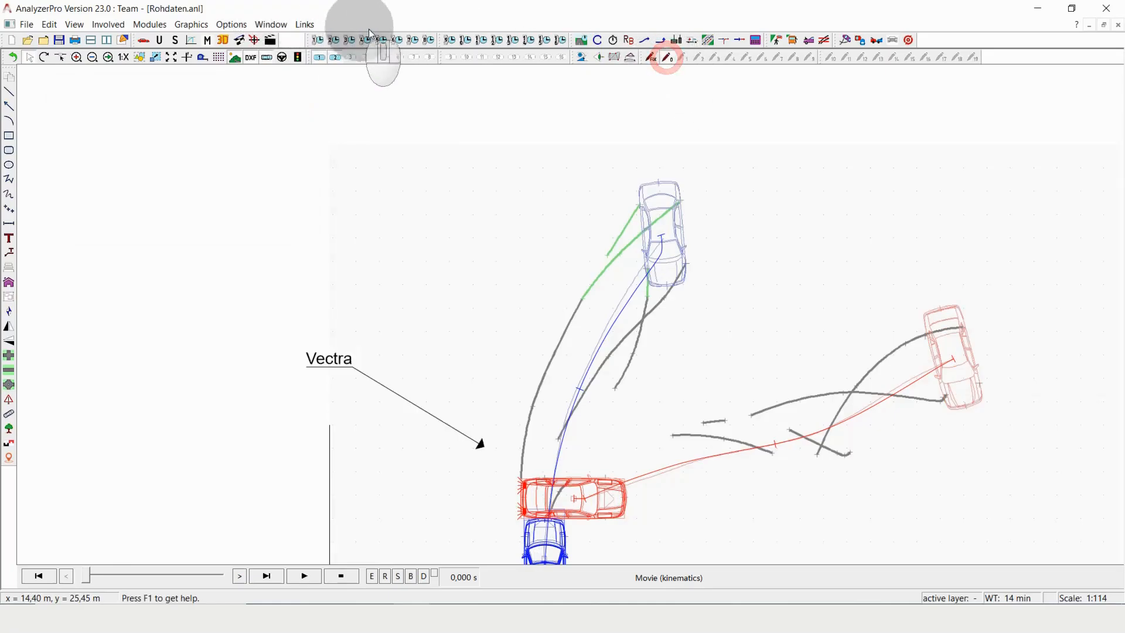
left_click(317, 39)
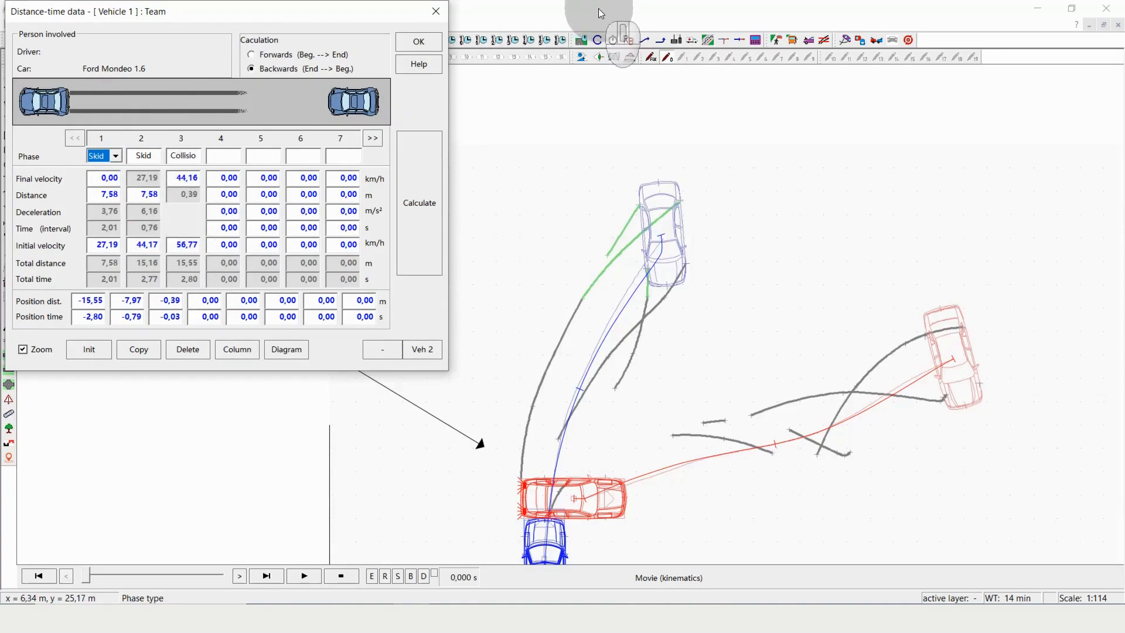
left_click(436, 41)
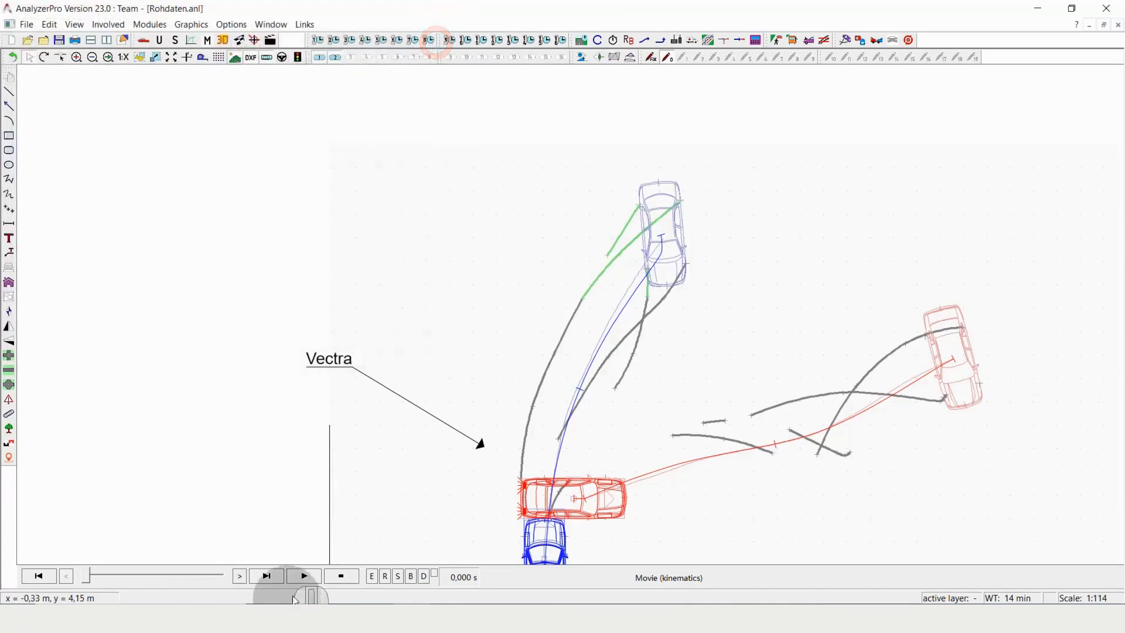
left_click(305, 576)
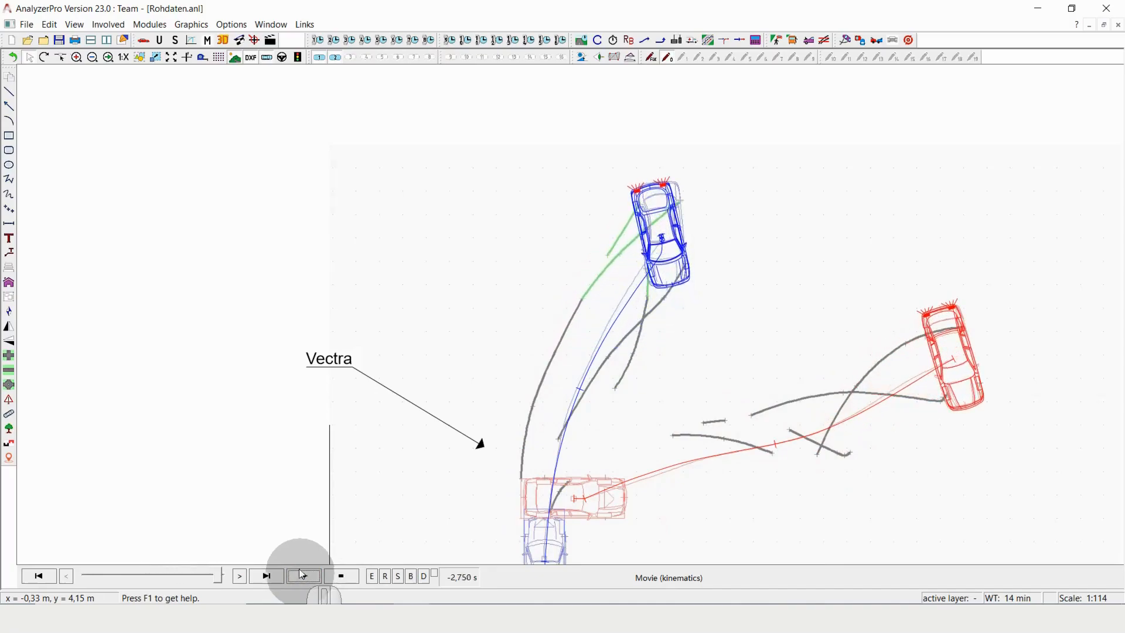
left_click(321, 38)
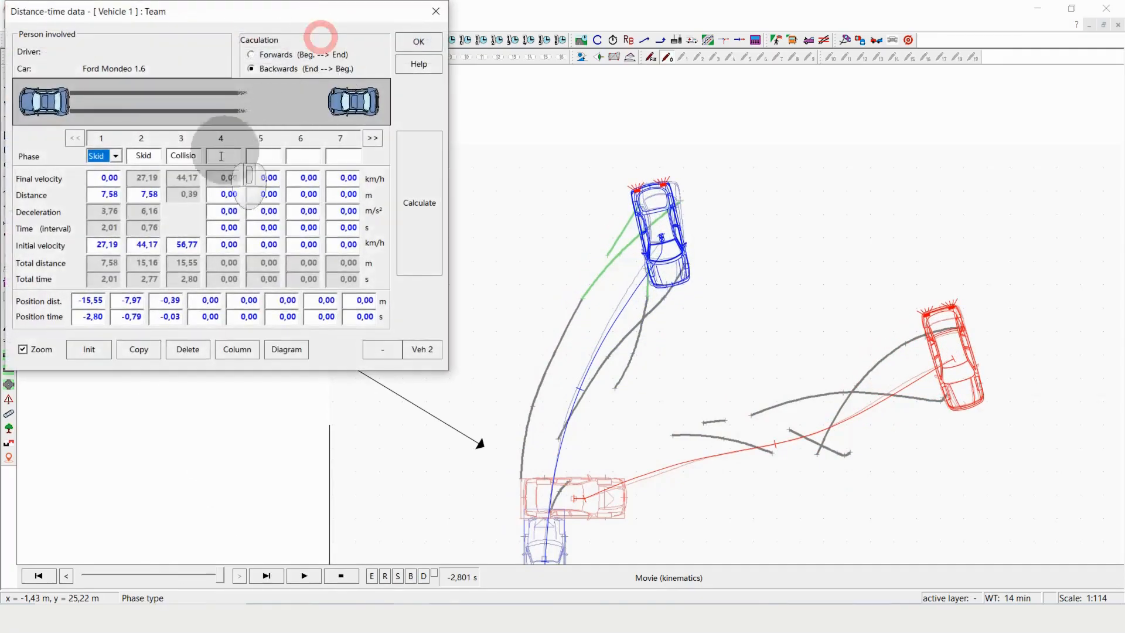
left_click(434, 13)
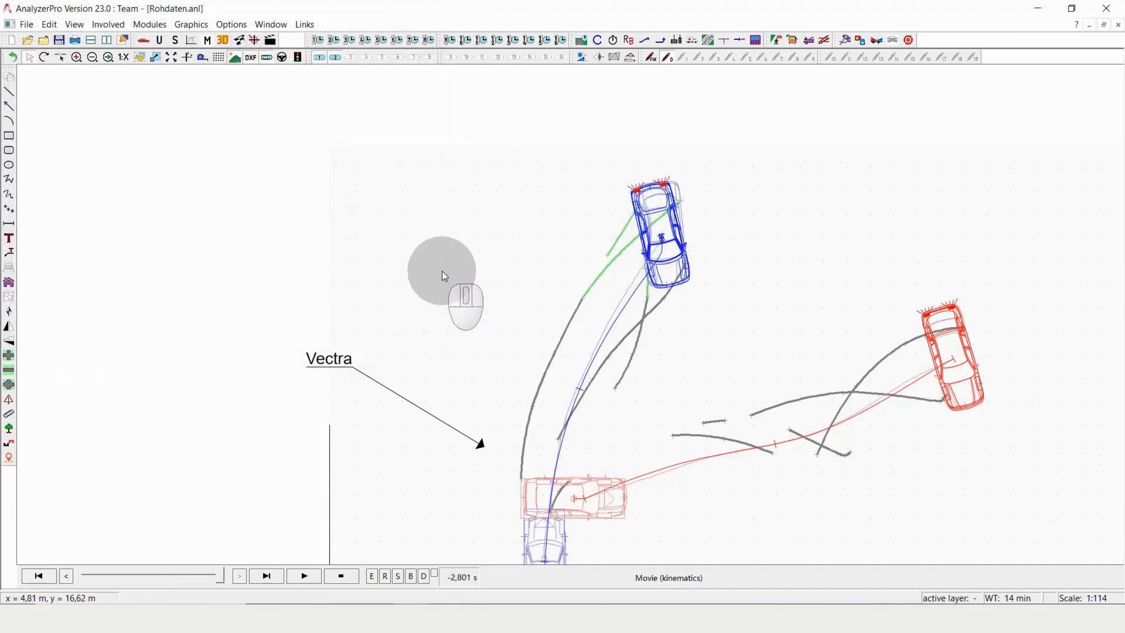
scroll(442, 271, "down", 1)
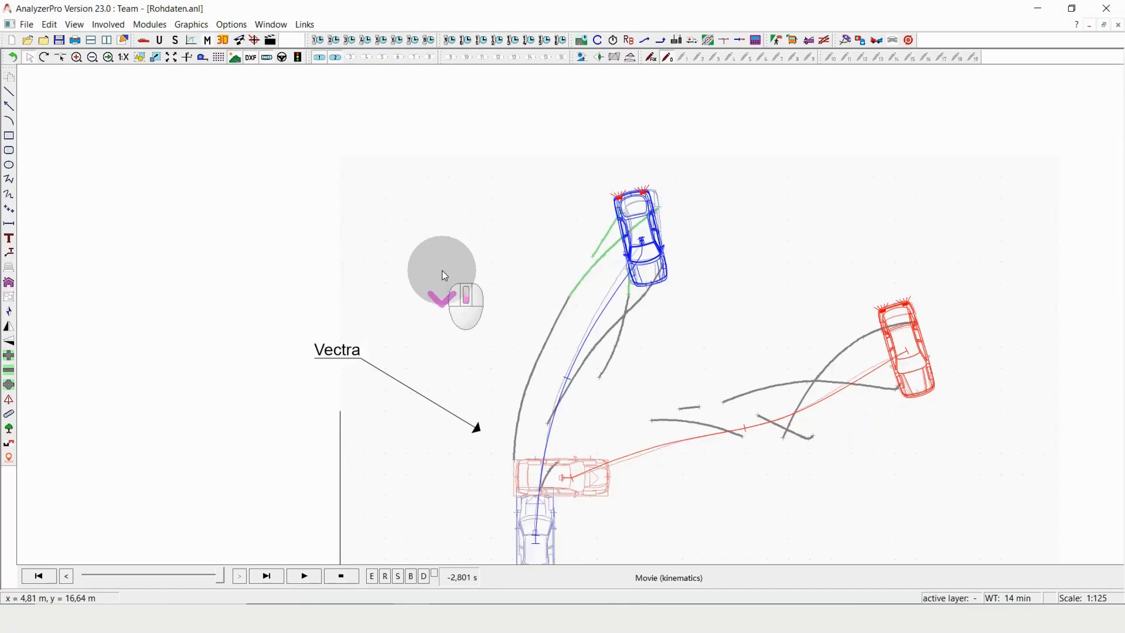
scroll(937, 460, "up", 1)
scroll(936, 459, "up", 1)
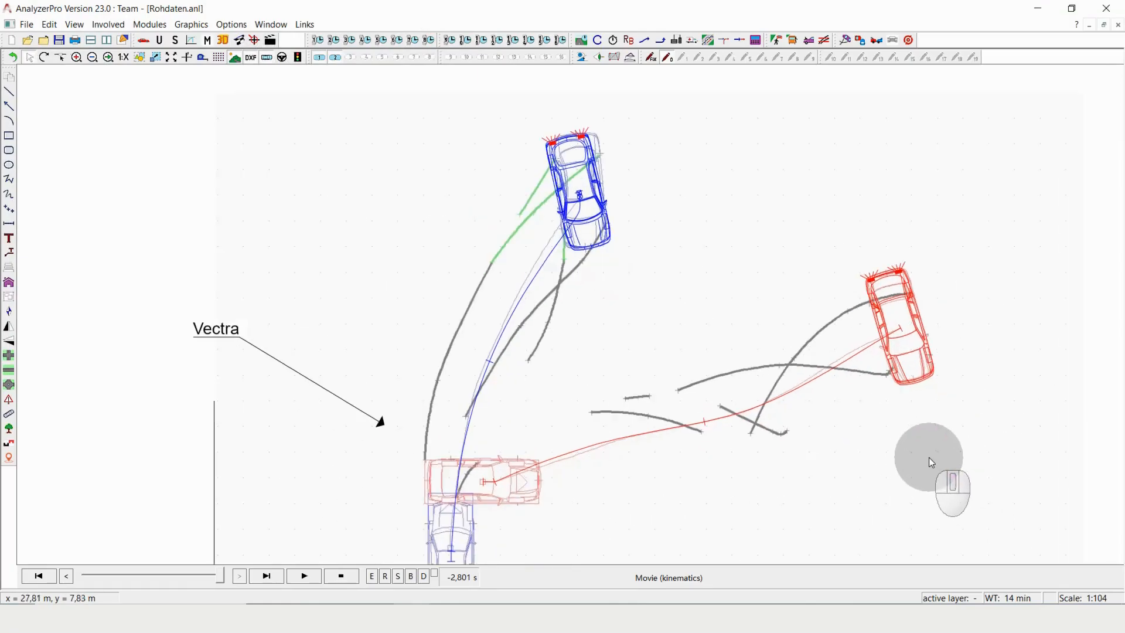